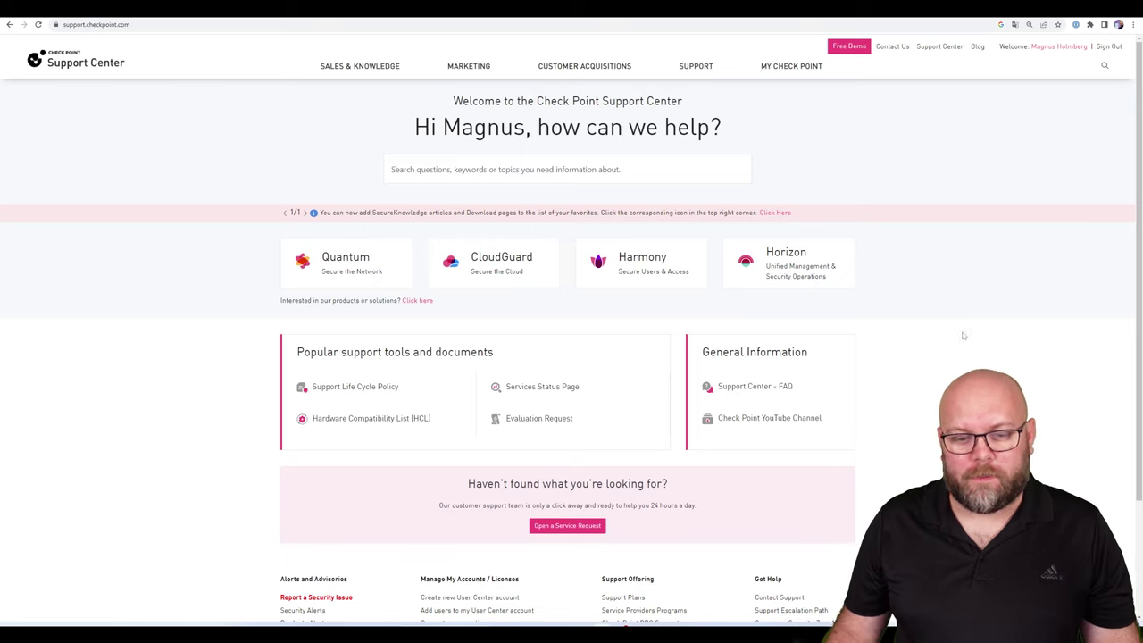
Search the Support Center site for 'r81.20'
left_click(541, 171)
type("r81.20")
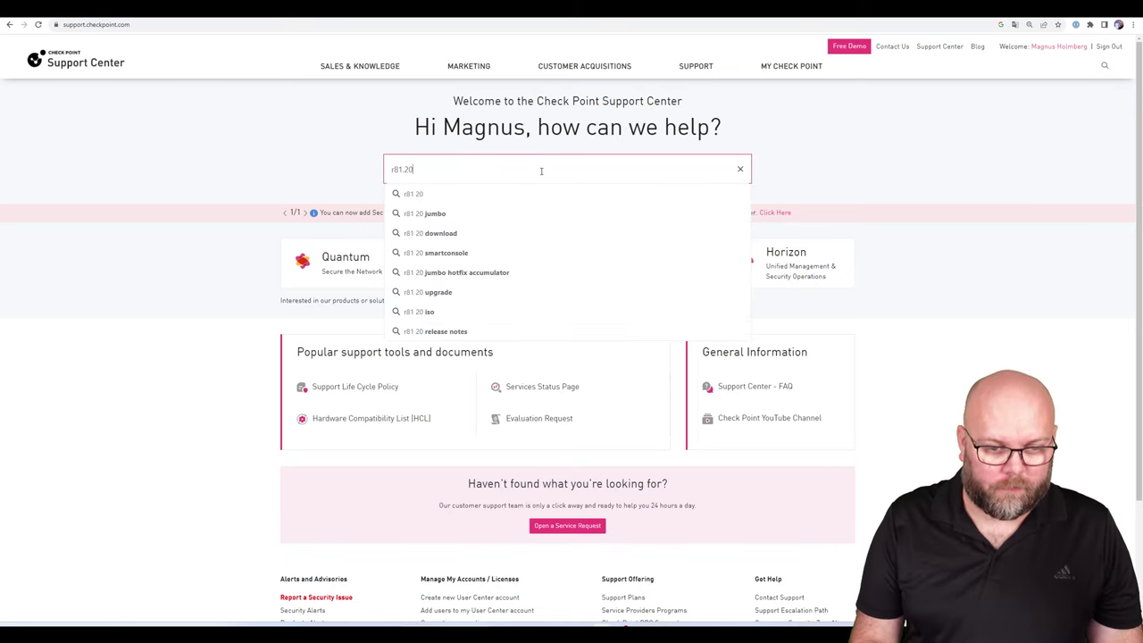
key("Return")
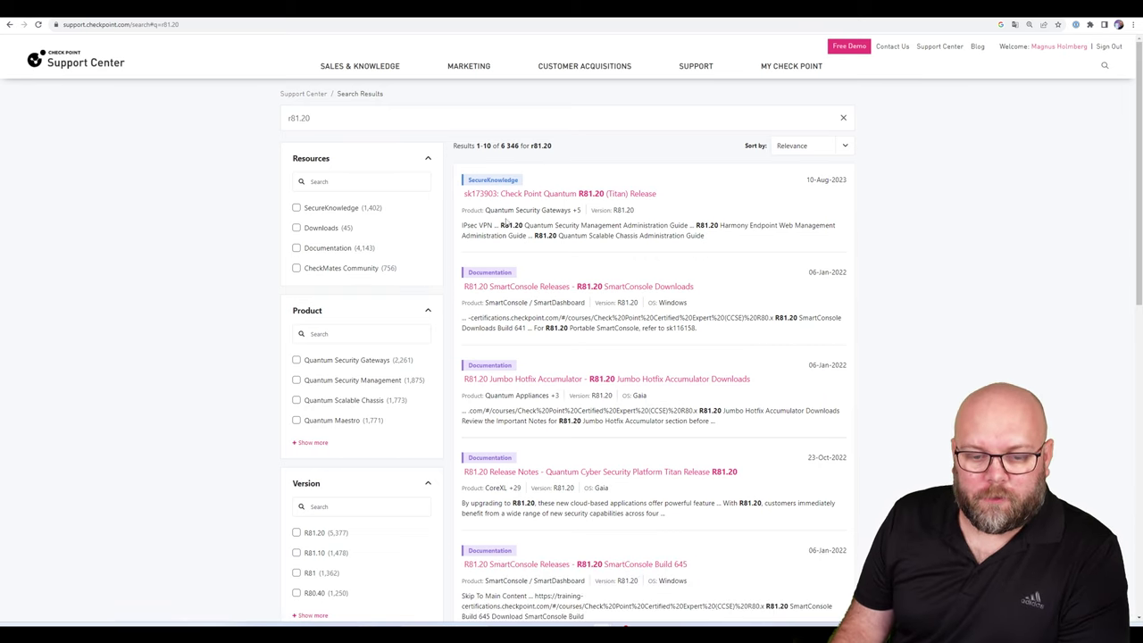
Open the sk173903 R81.20 article and inspect the R81.20 (Titan) Gaia fresh-install ISO file name
left_click(568, 195)
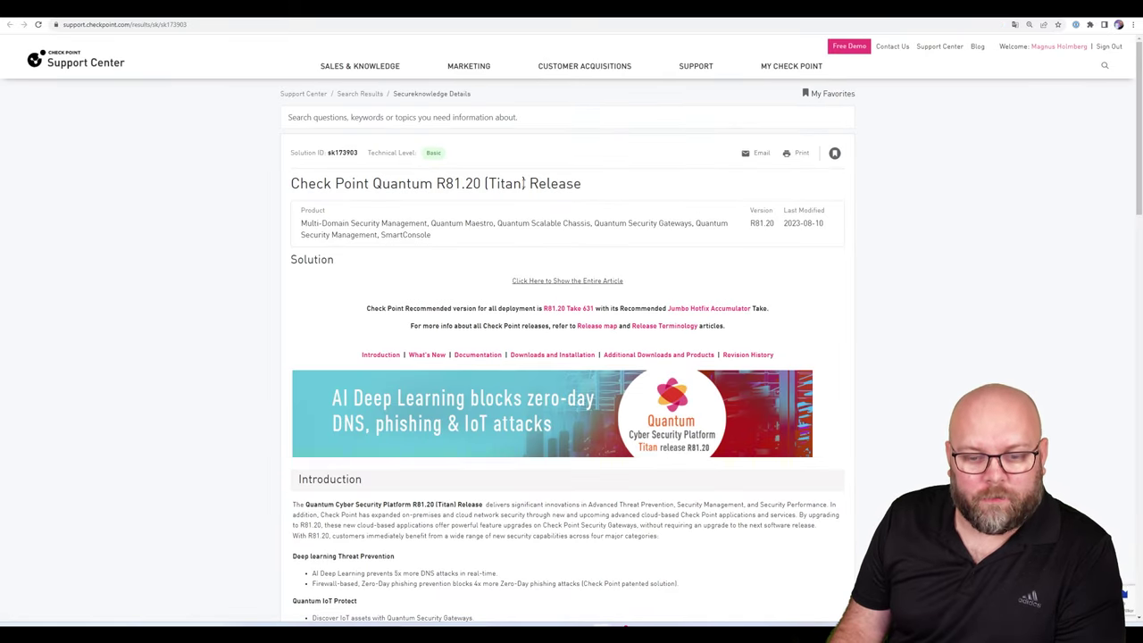
scroll(607, 265, "down", 8)
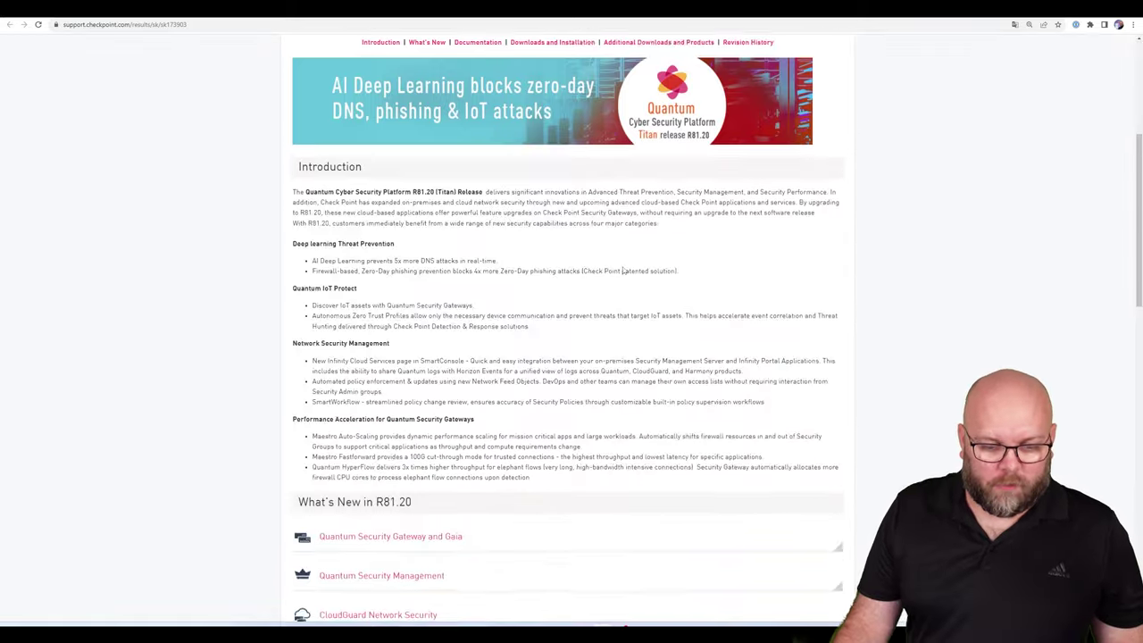
scroll(623, 270, "down", 4)
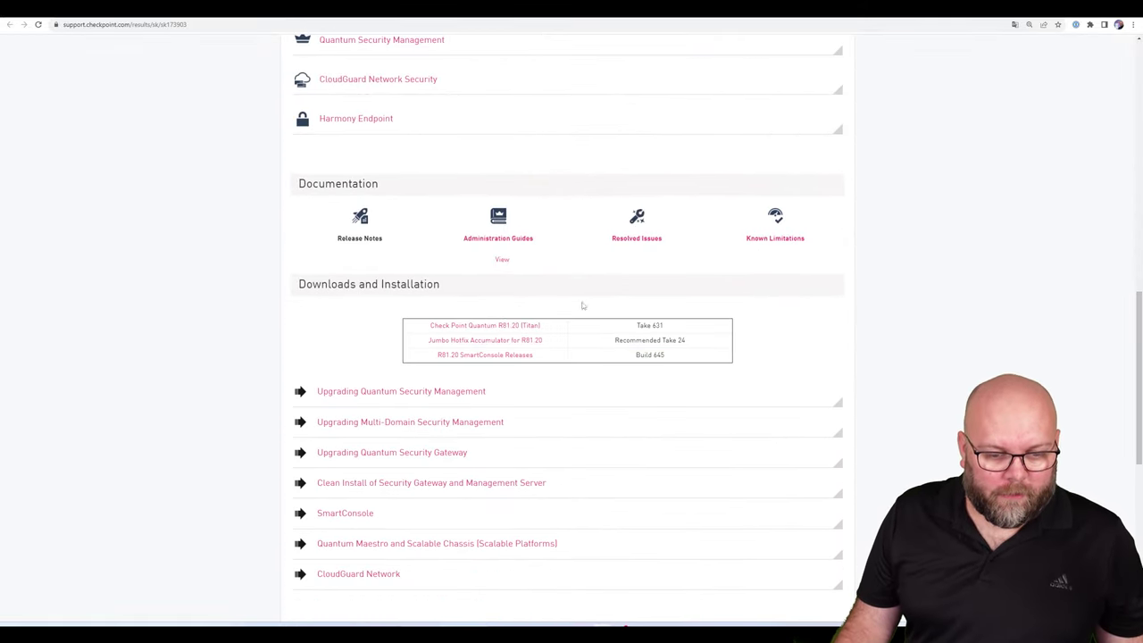
left_click(516, 327)
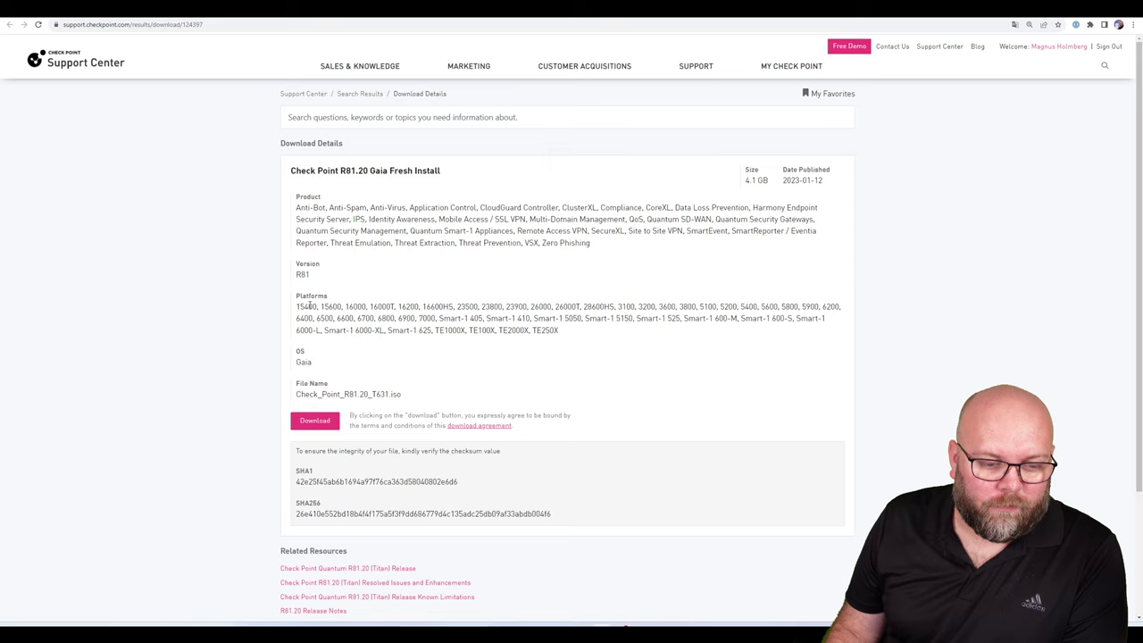
left_click_drag(405, 398, 296, 383)
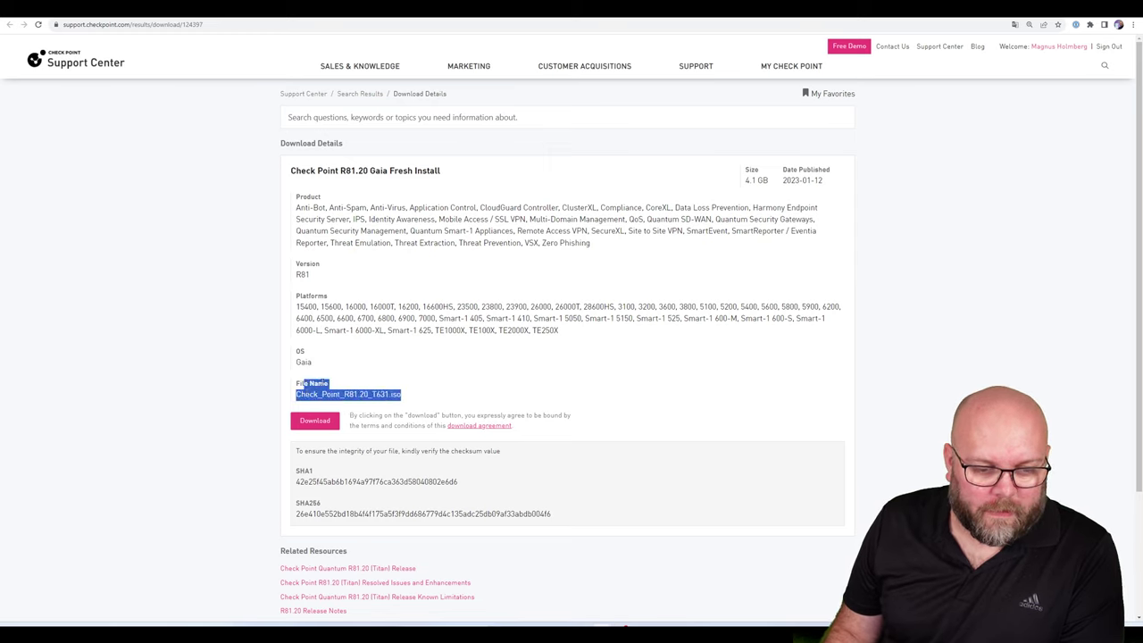
left_click(387, 374)
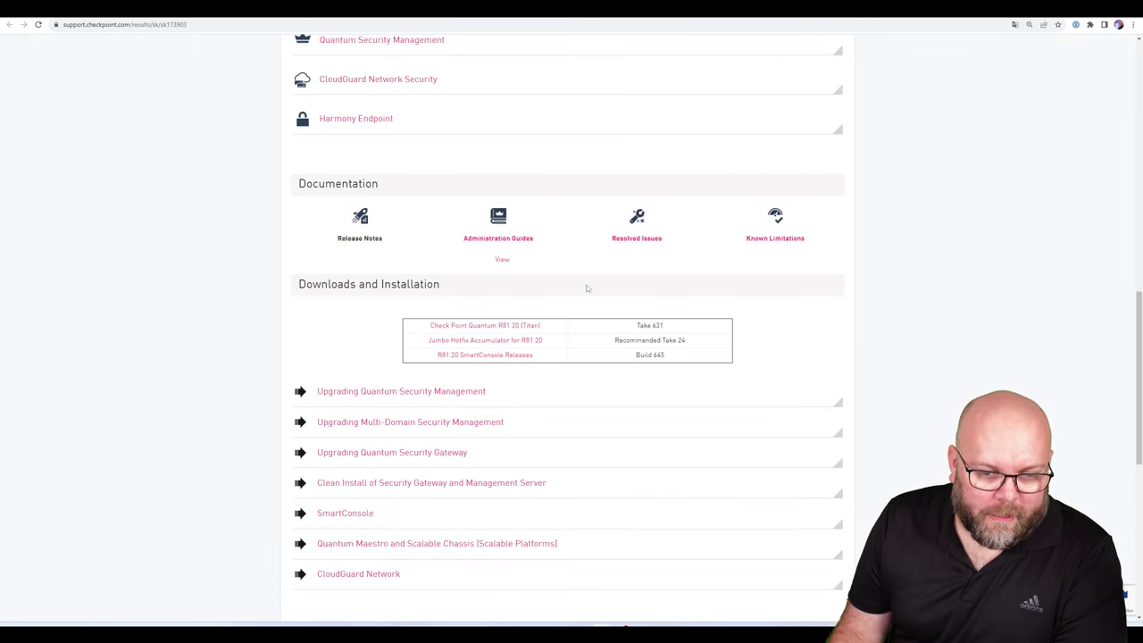
Expand the Additional Downloads and Products table further down the sk173903 article
scroll(810, 349, "down", 2)
scroll(810, 348, "down", 2)
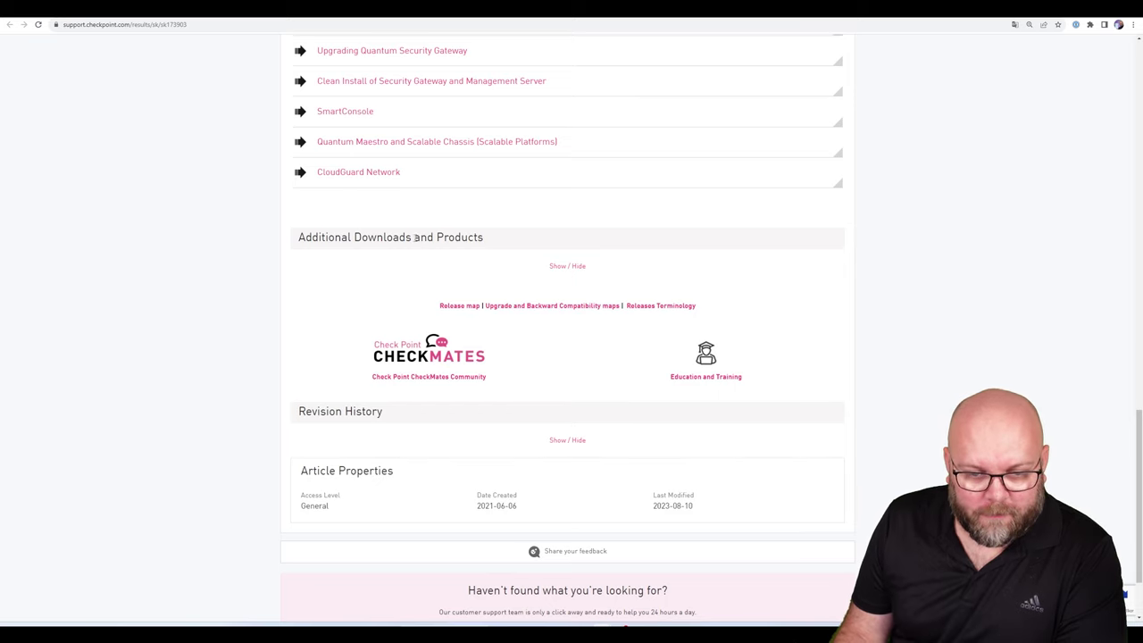
left_click(560, 267)
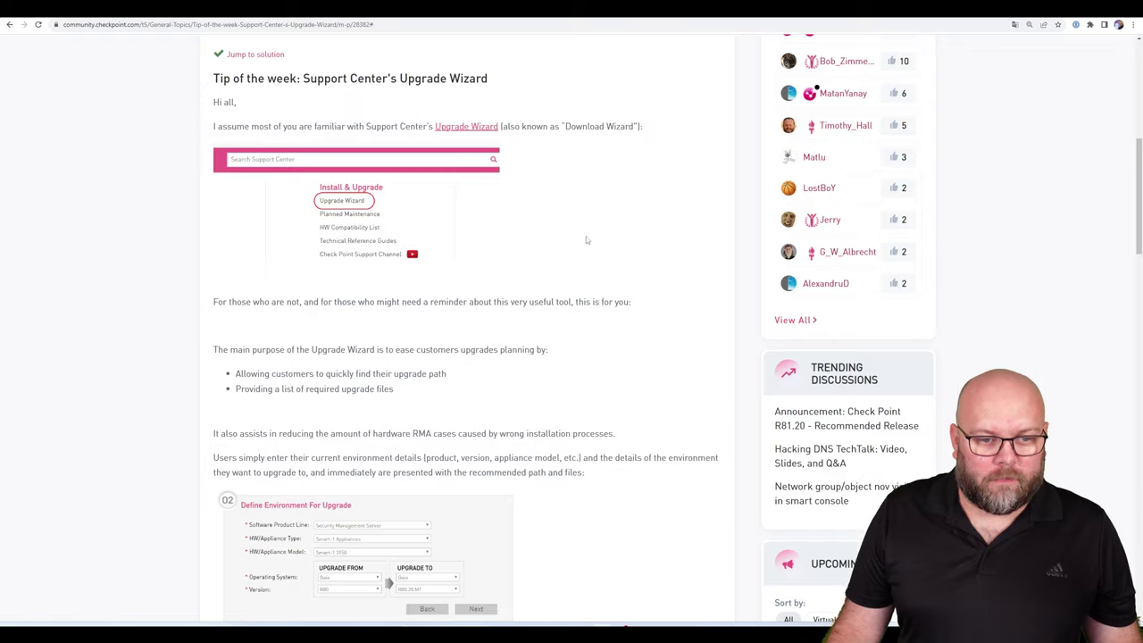
Scroll through the CheckMates tip-of-the-week post about the Upgrade Wizard
scroll(587, 237, "up", 5)
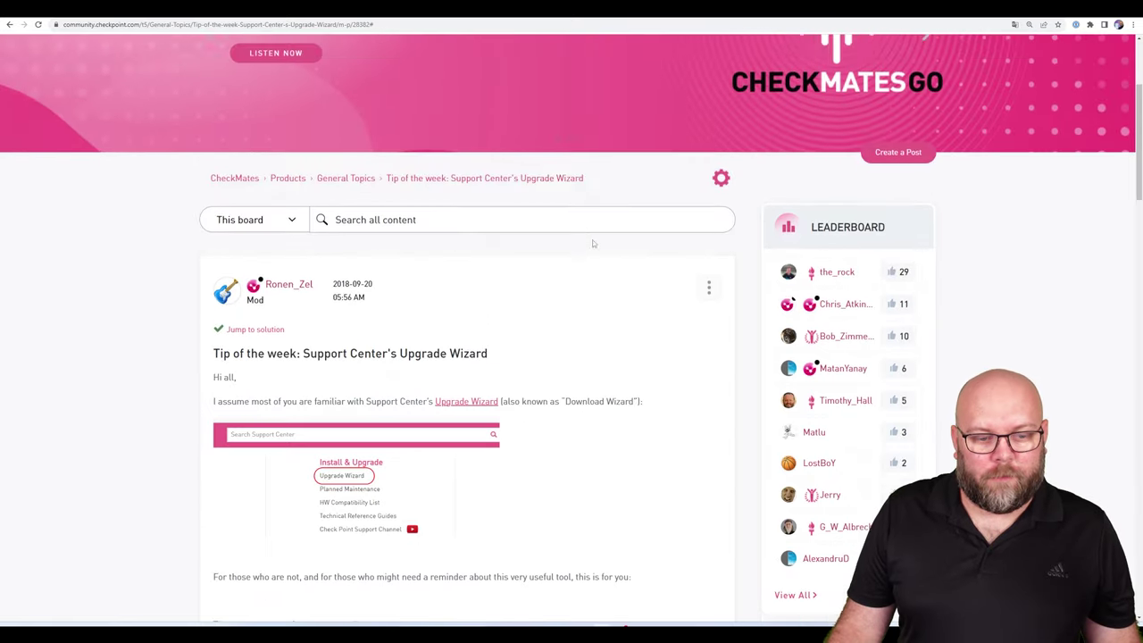
scroll(592, 243, "down", 2)
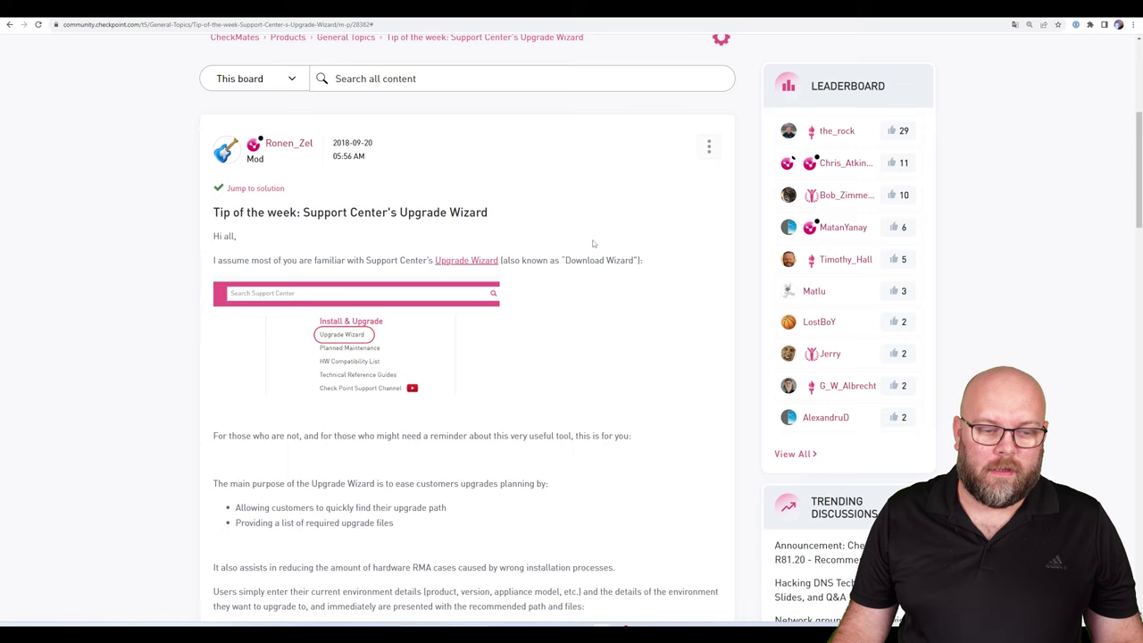
scroll(592, 243, "down", 3)
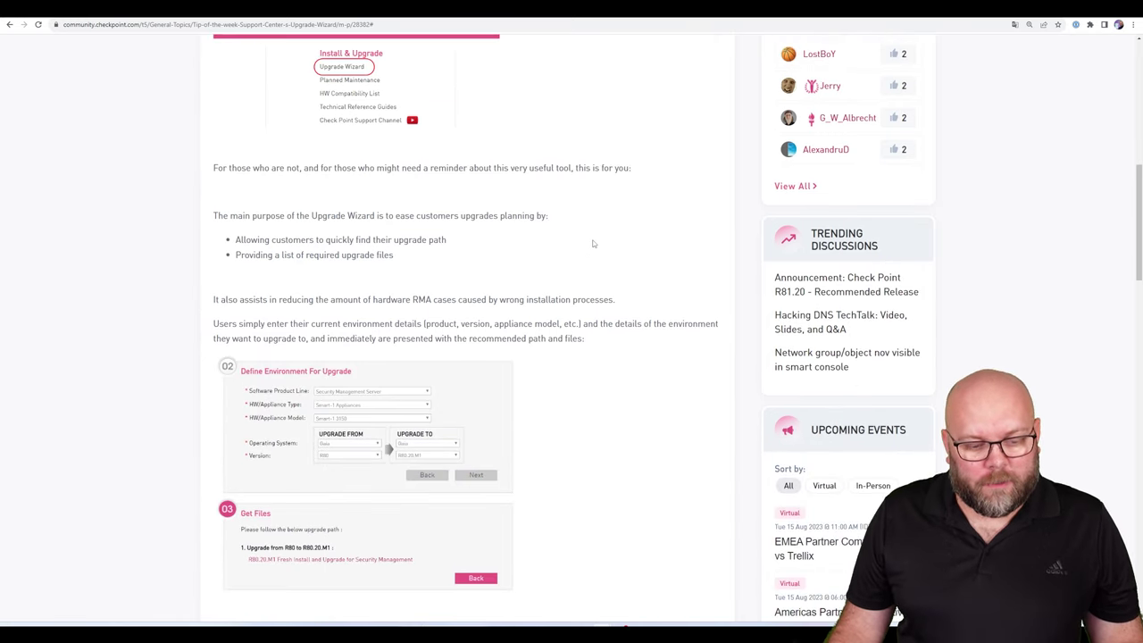
scroll(540, 184, "down", 1)
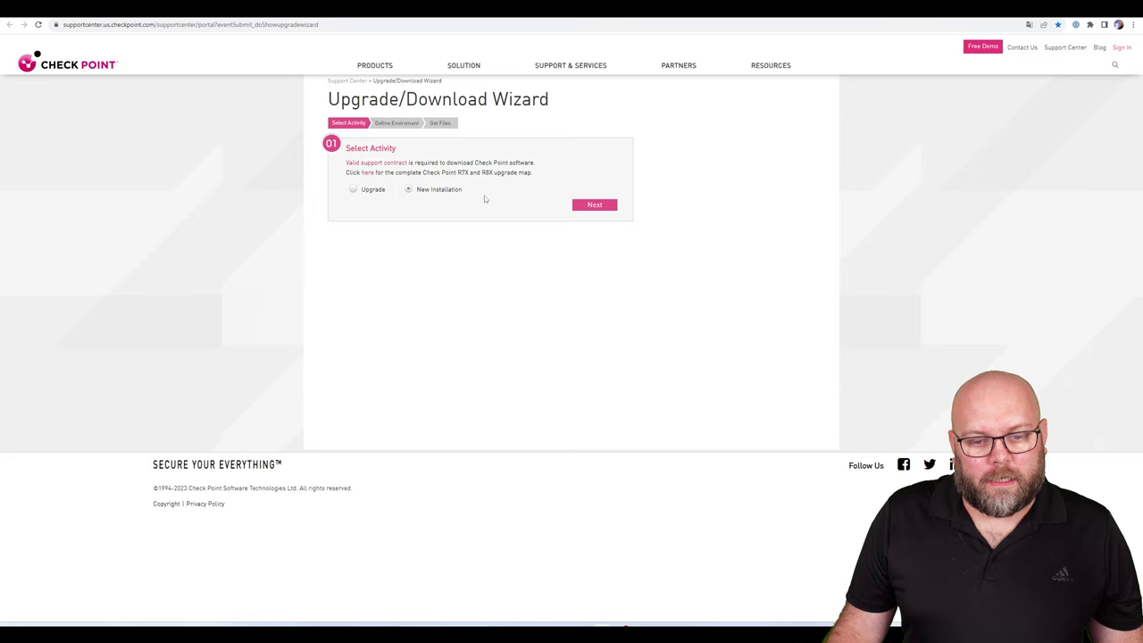
Set up a New Installation of Security Management Server on VMware ESXi 6.x, Gaia R81.20
left_click(594, 205)
left_click(466, 266)
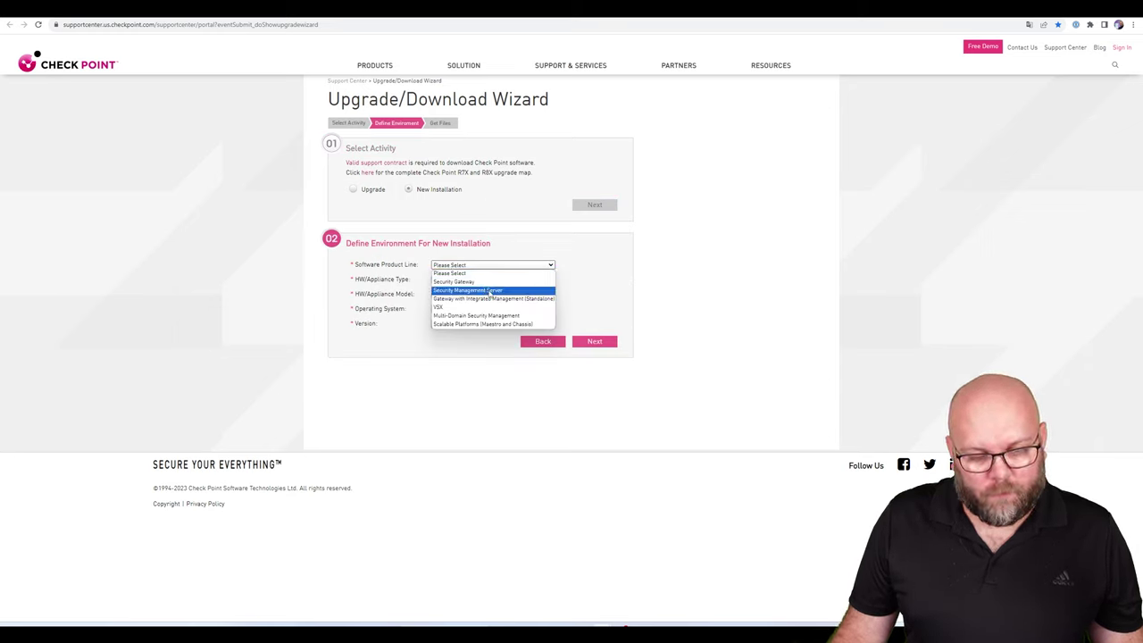
left_click(489, 291)
left_click(478, 282)
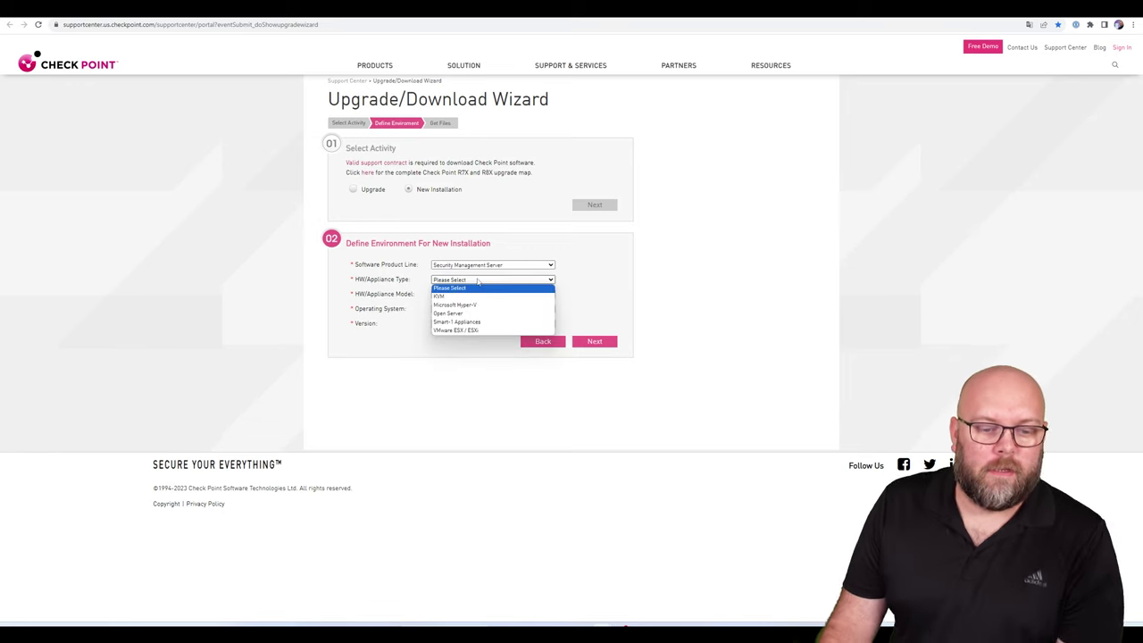
left_click(471, 330)
left_click(469, 295)
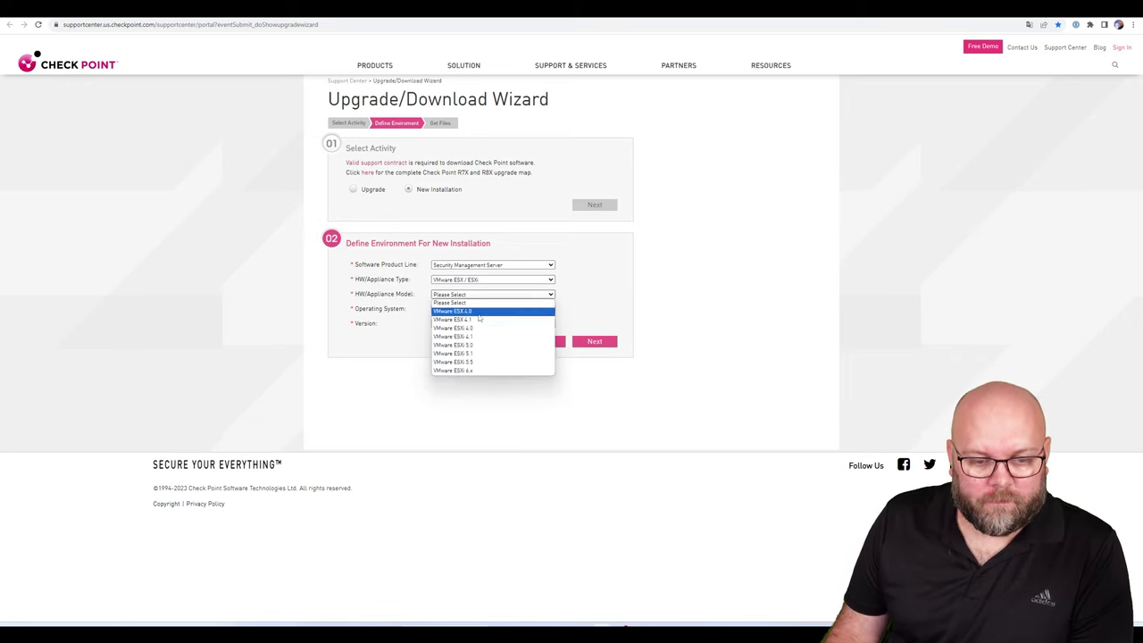
left_click(474, 372)
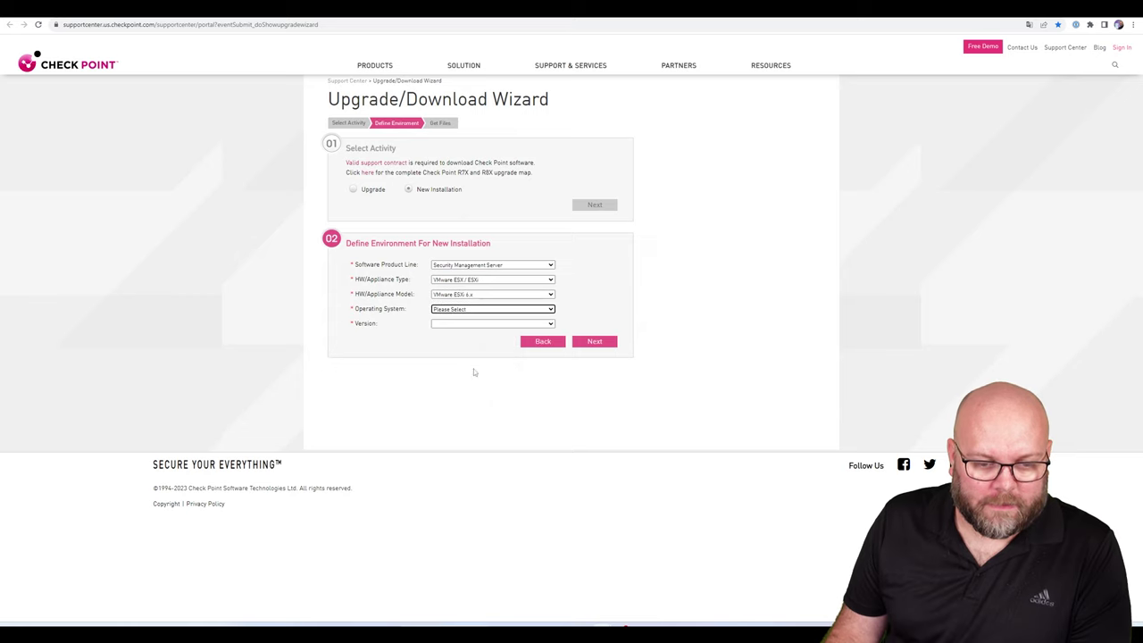
left_click(466, 310)
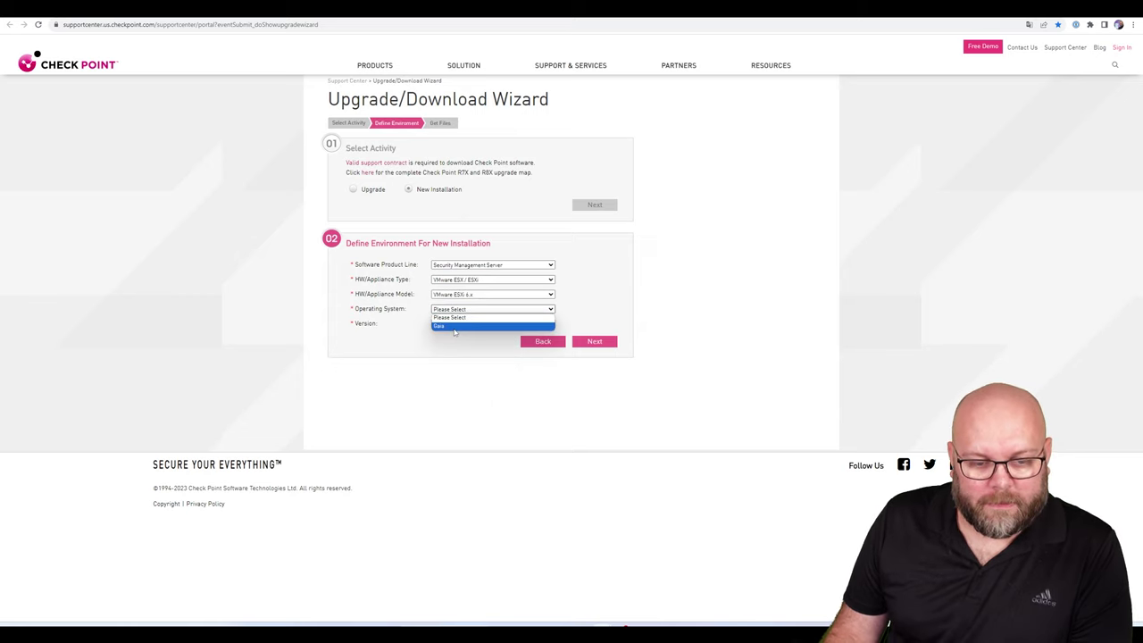
left_click(458, 325)
left_click(463, 325)
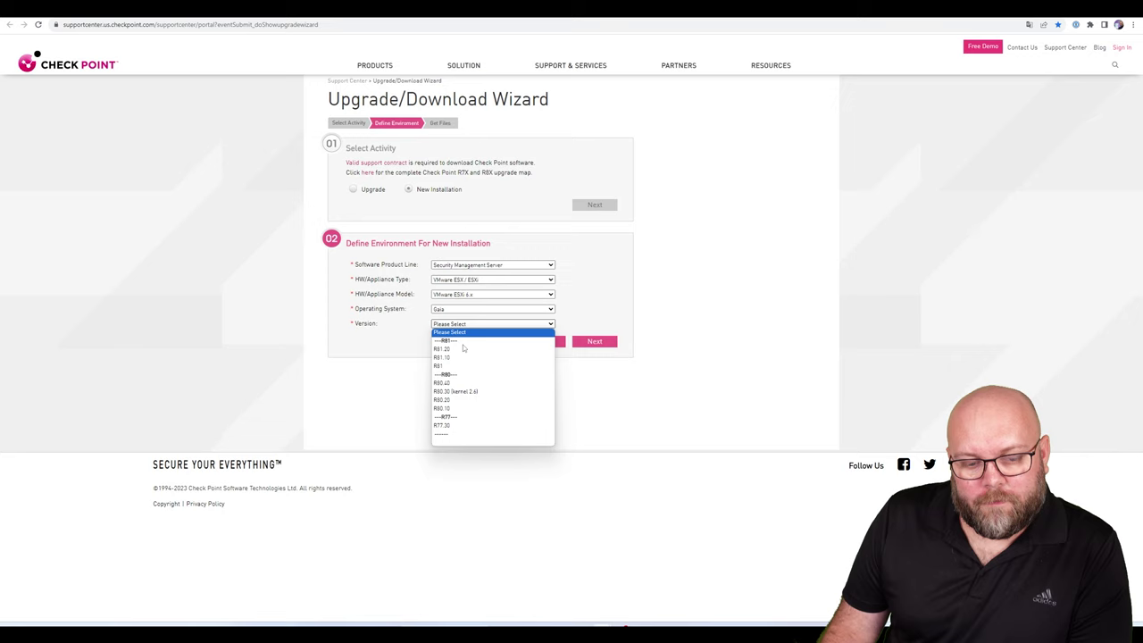
left_click(449, 349)
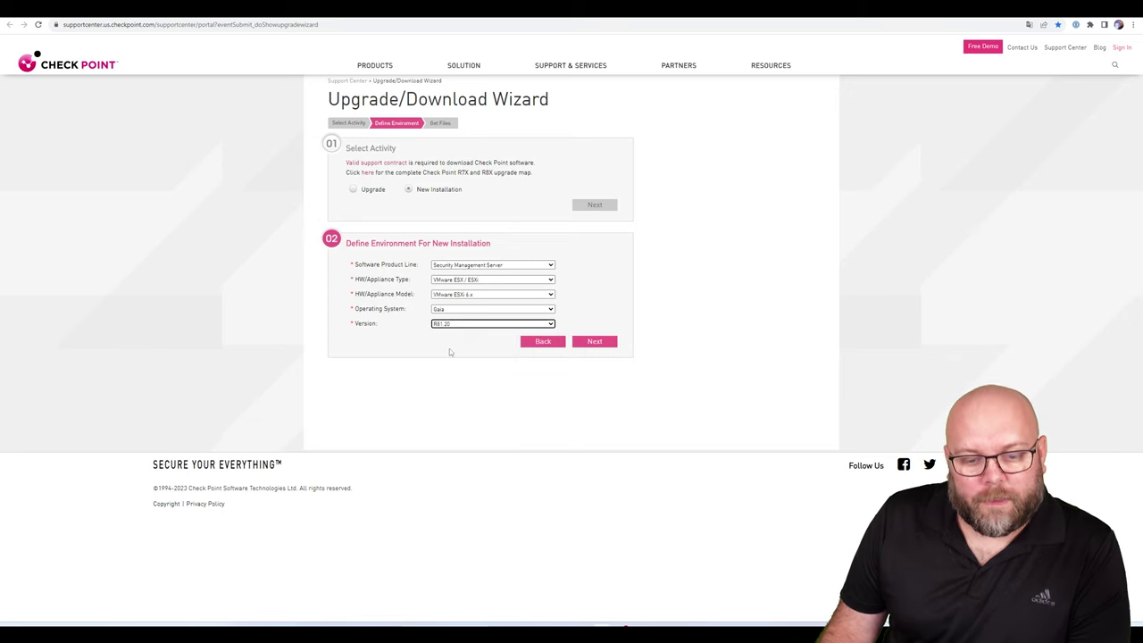
left_click(611, 342)
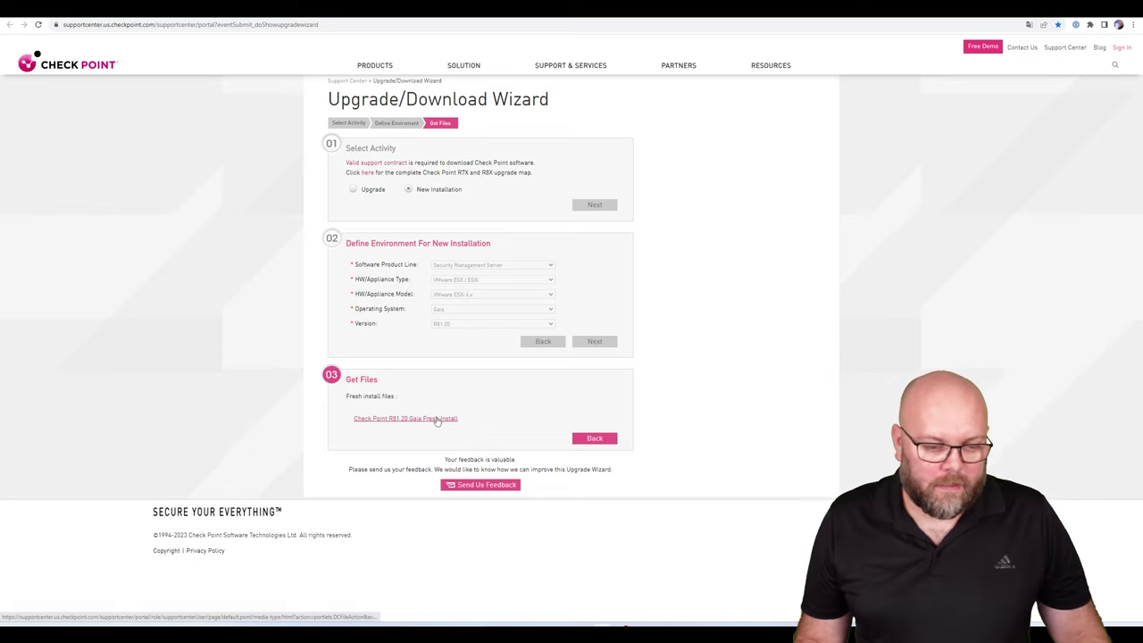
Open the 'Check Point R81.20 Gaia Fresh Install' link in a new tab and view it
right_click(439, 419)
left_click(456, 426)
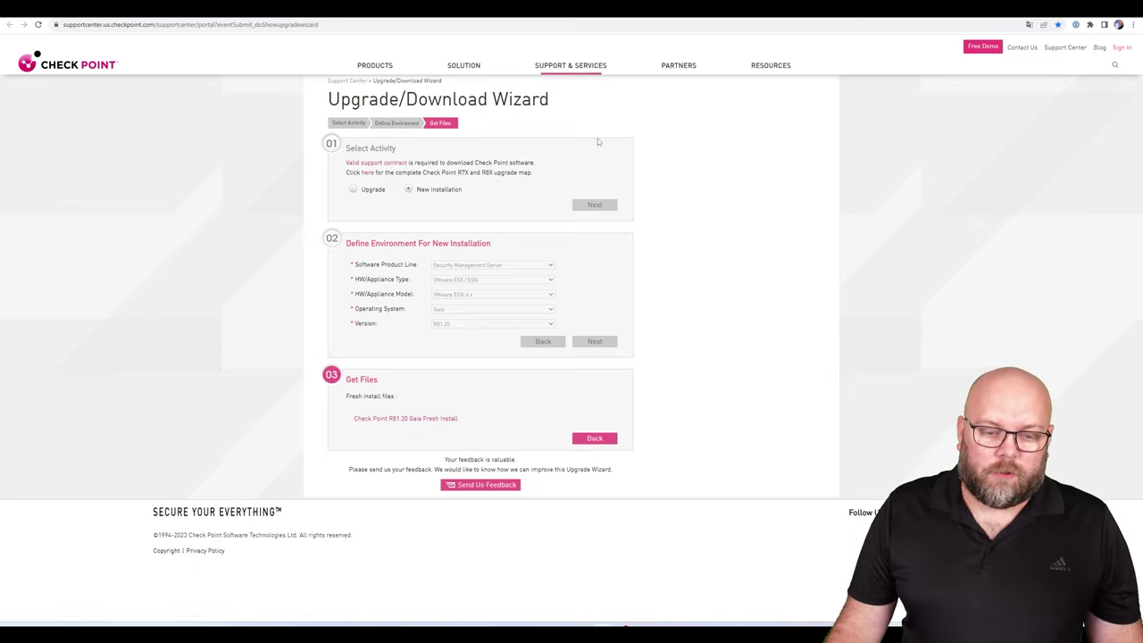
key("ctrl+Tab")
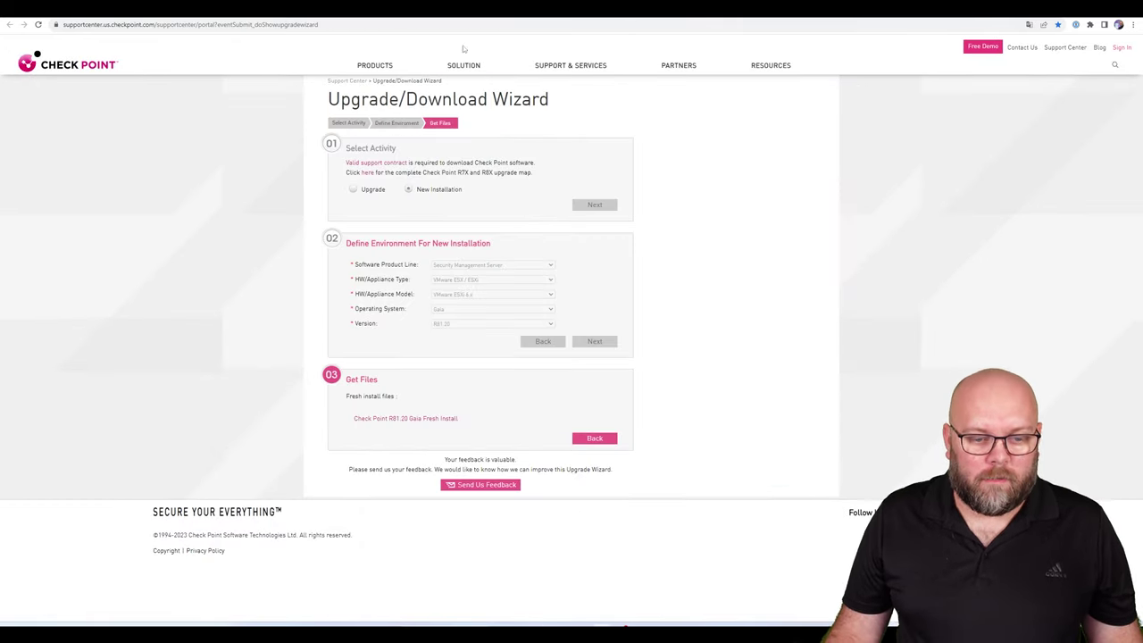
Switch the wizard to Upgrade for a Security Management Server on VMware ESXi 6.x
left_click(596, 438)
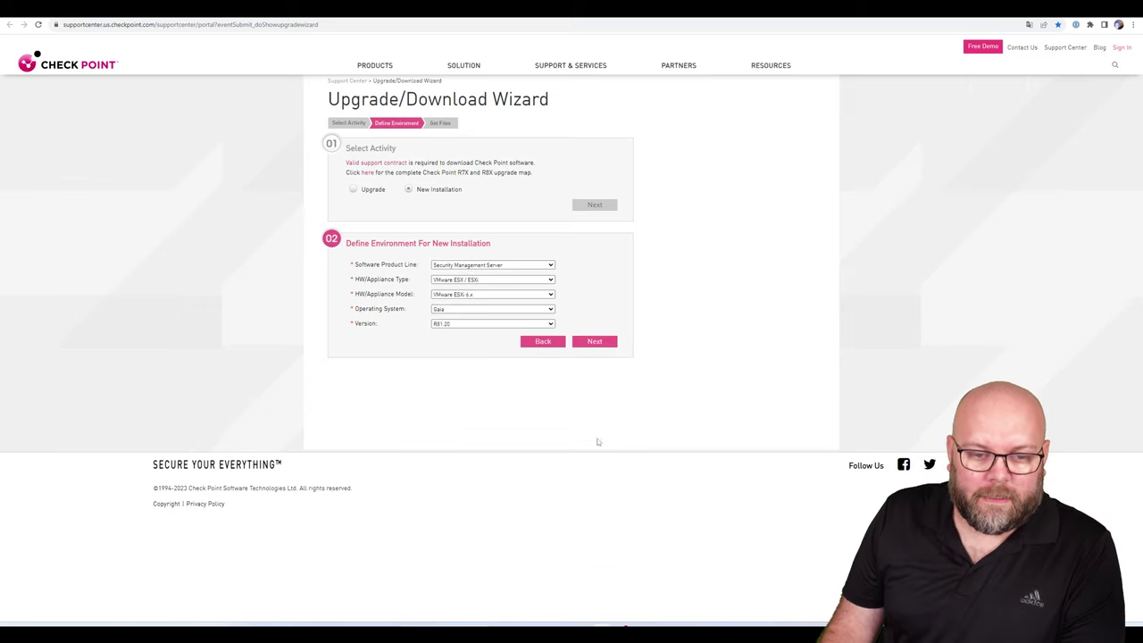
left_click(542, 342)
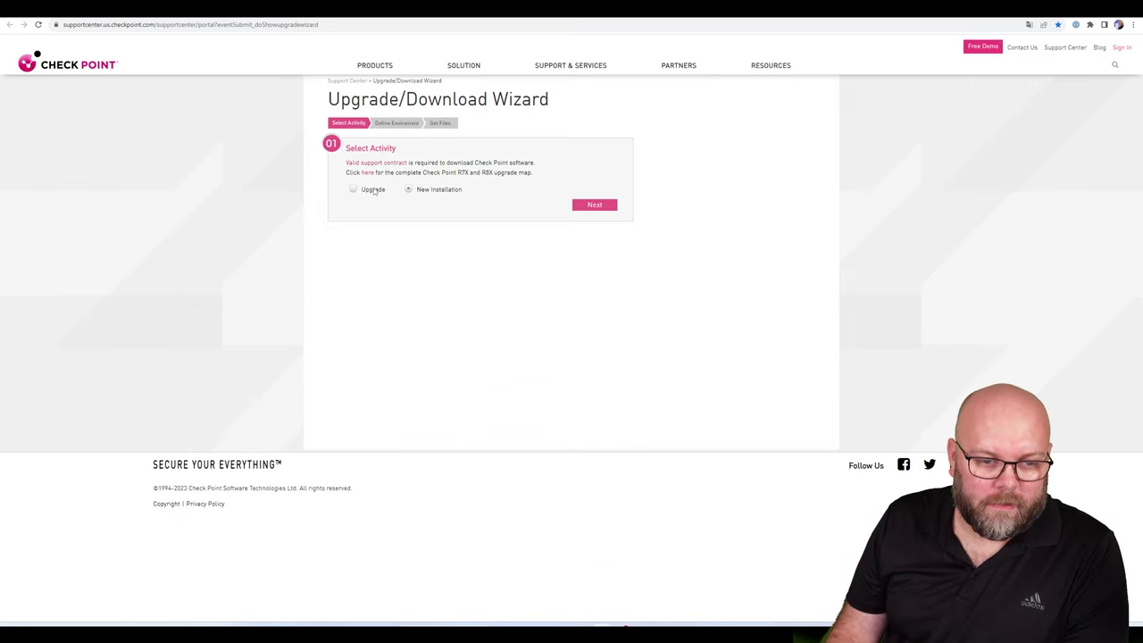
left_click(594, 205)
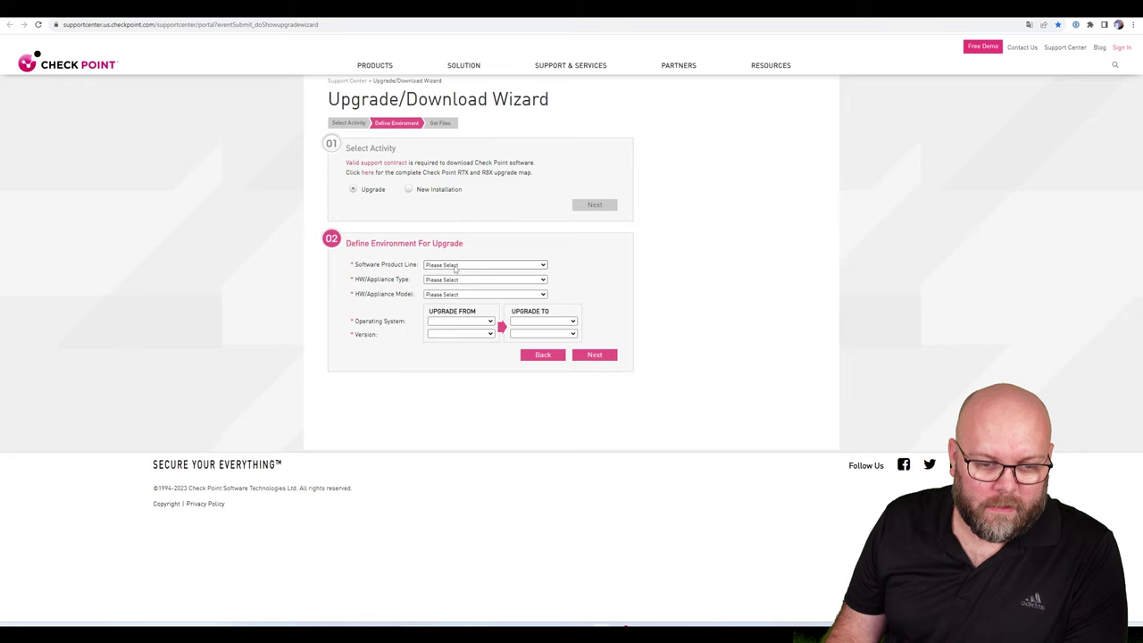
left_click(457, 266)
left_click(460, 291)
left_click(457, 280)
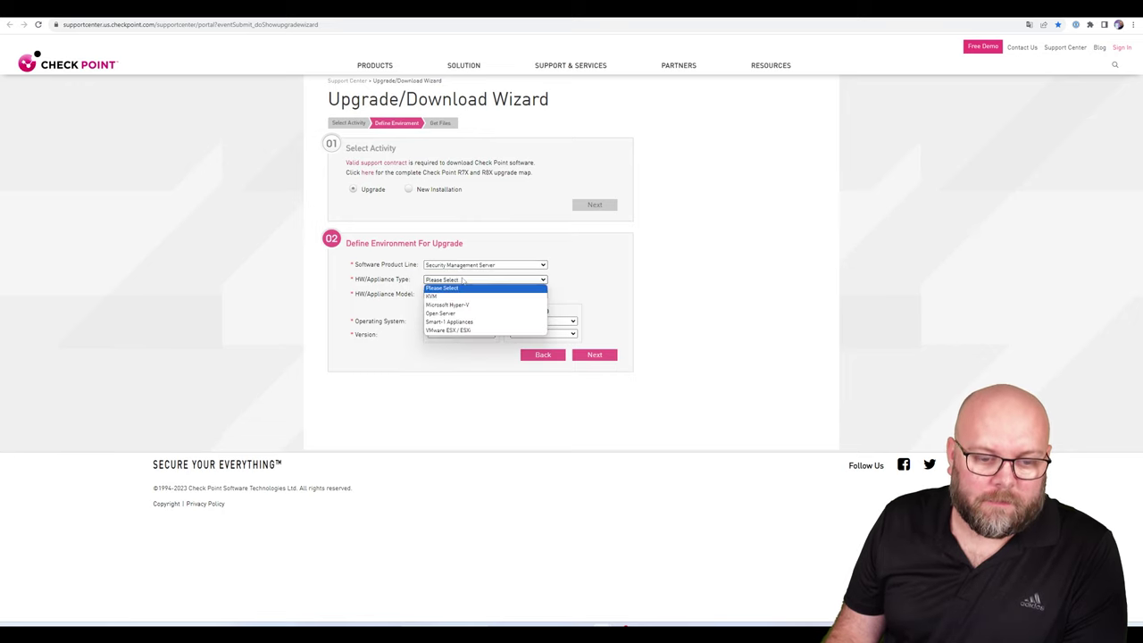
left_click(451, 330)
left_click(460, 295)
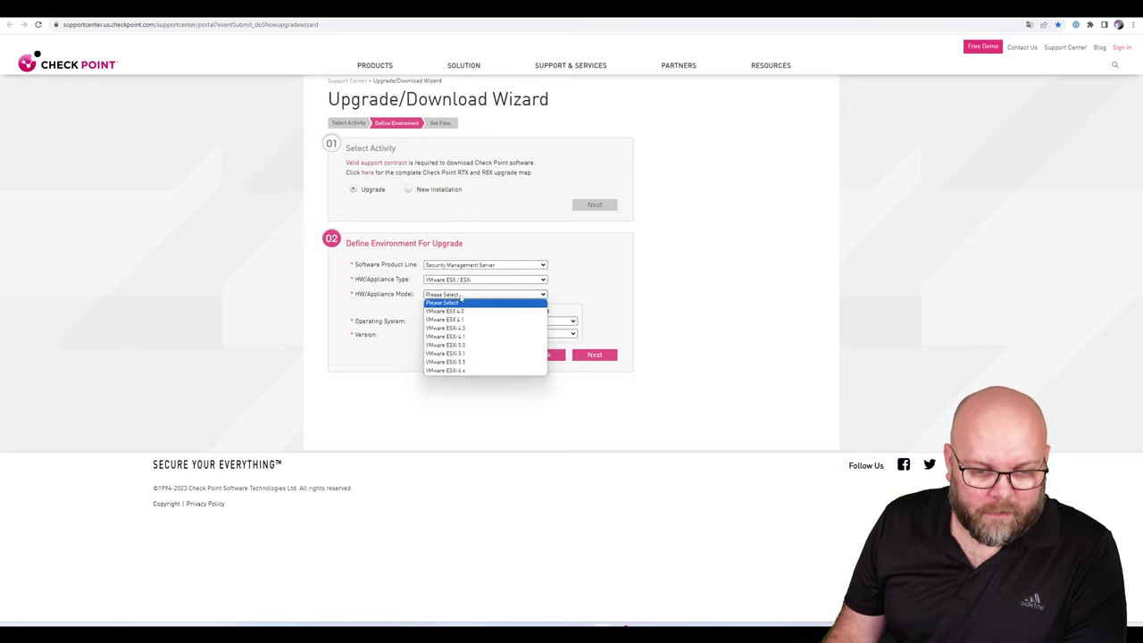
left_click(451, 370)
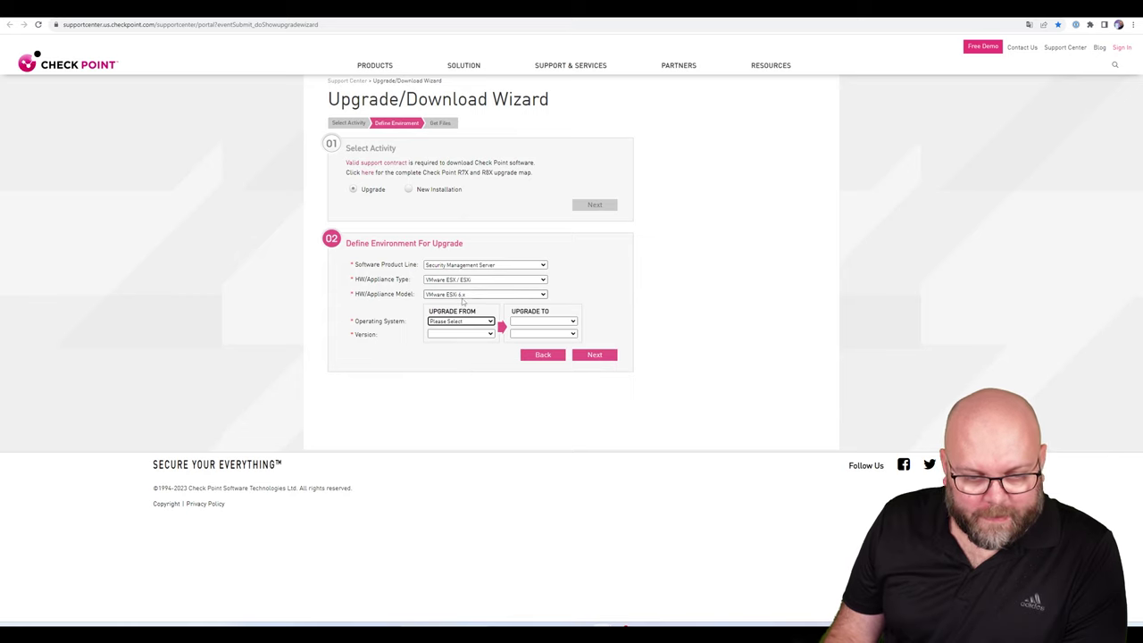
Generate the Gaia R81.10 to R81.20 upgrade path and open its upgrade files in a new tab
left_click(474, 322)
left_click(459, 337)
left_click(459, 334)
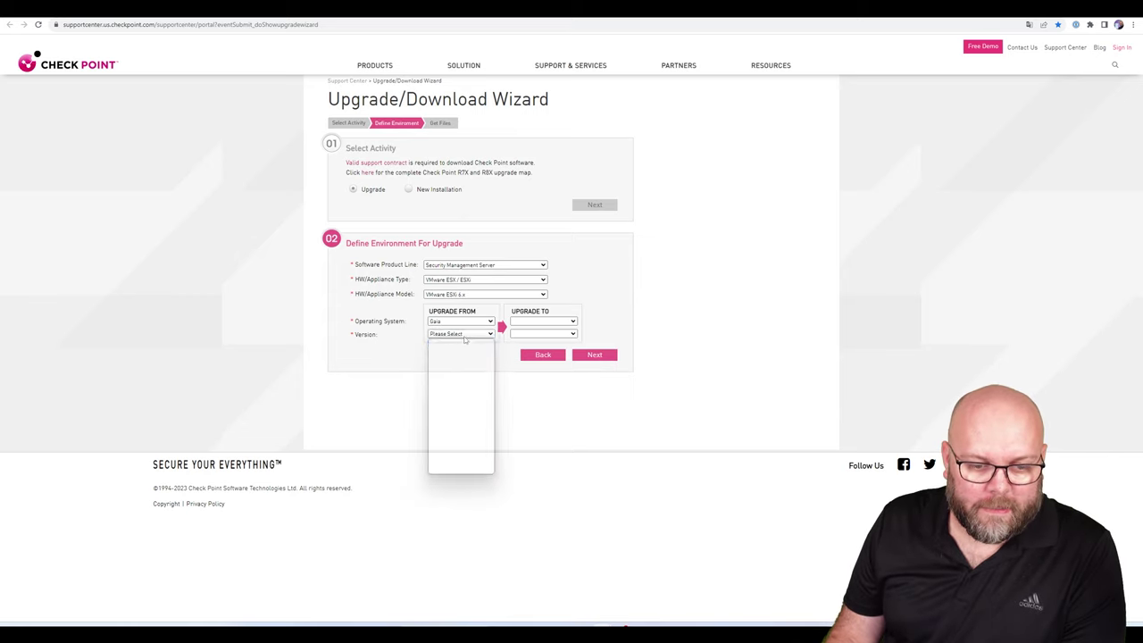
left_click(458, 360)
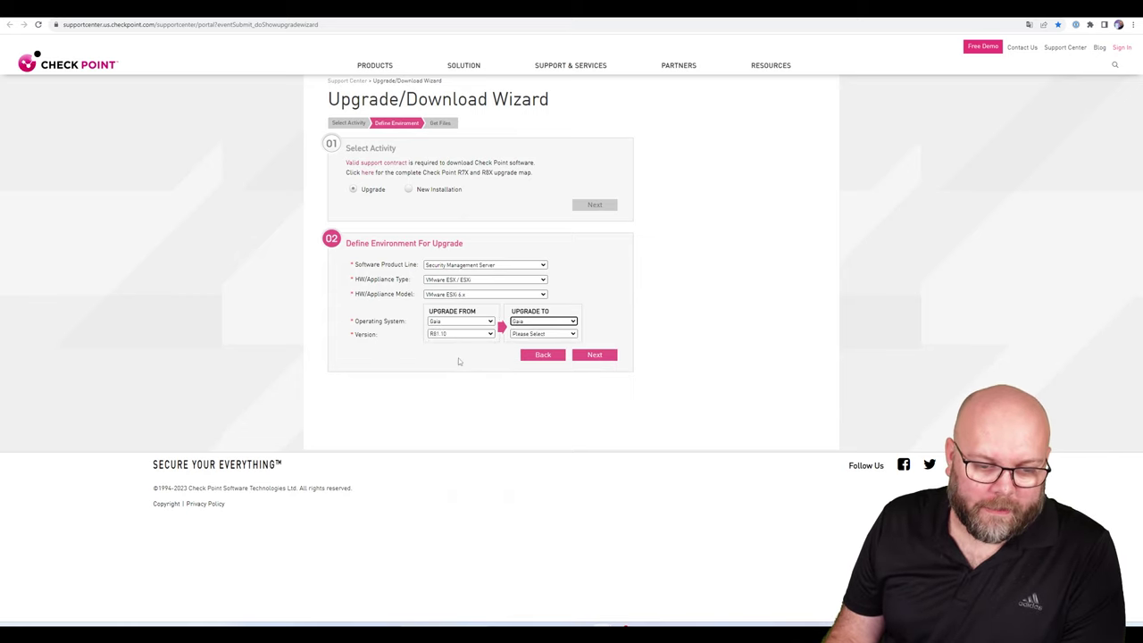
left_click(538, 334)
left_click(527, 358)
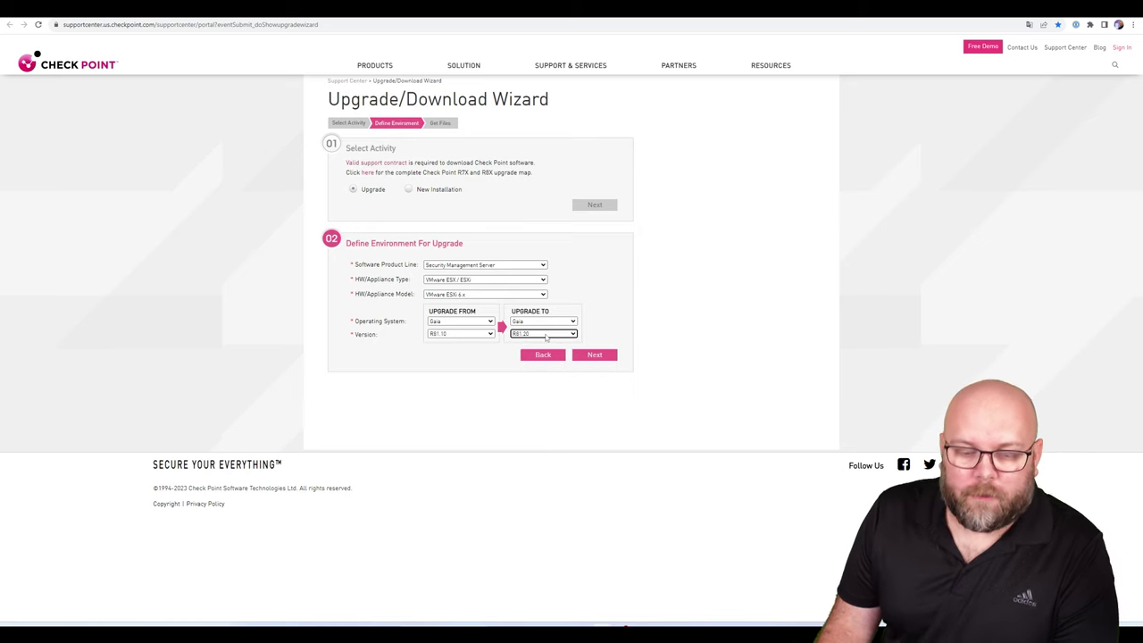
left_click(595, 356)
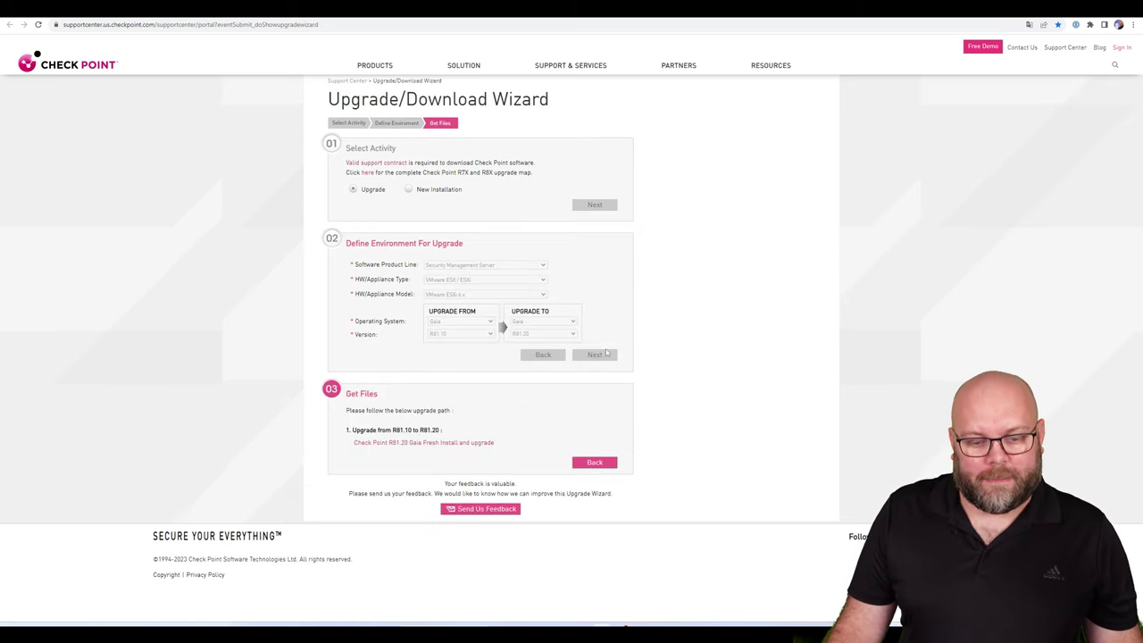
right_click(407, 445)
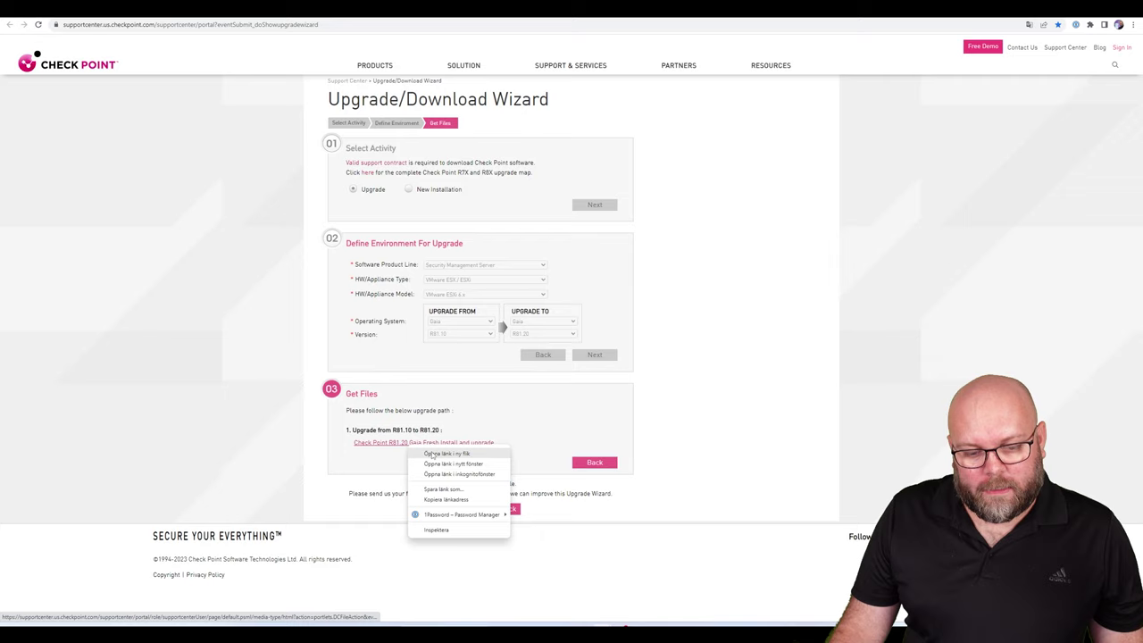
left_click(434, 453)
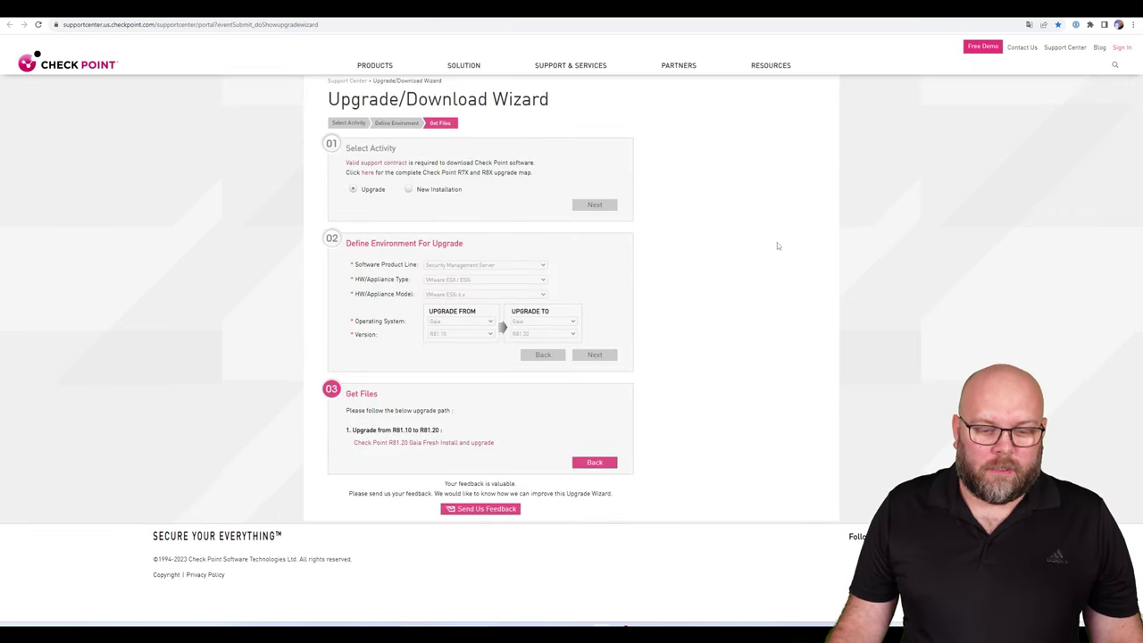
Change the upgrade source to R77.30 with target R81.20 and regenerate the path
left_click(608, 467)
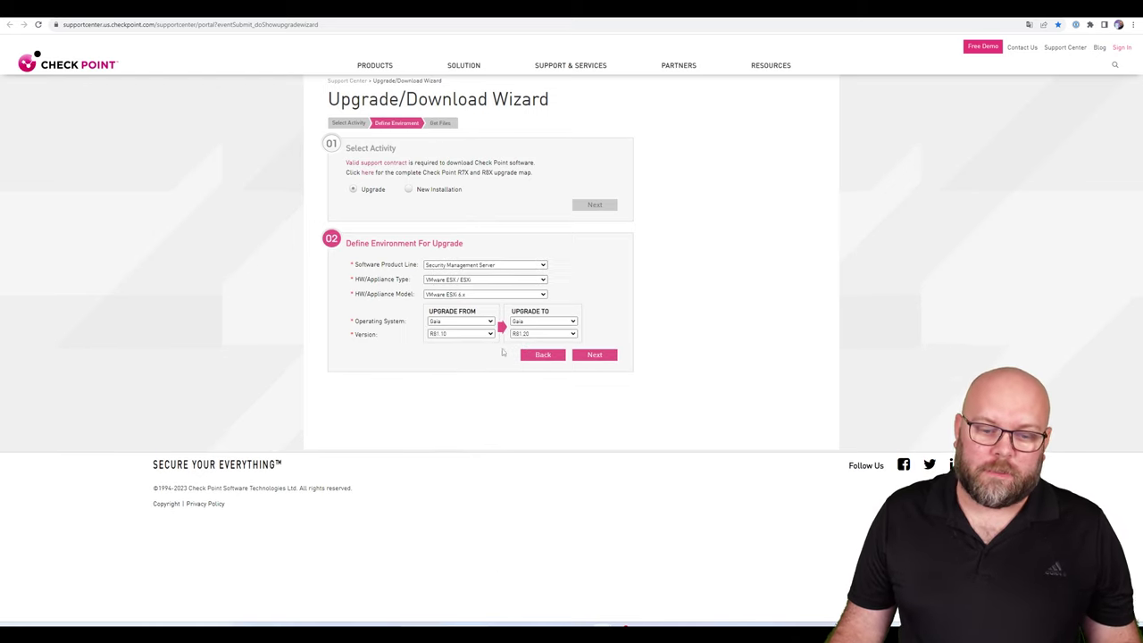
left_click(470, 334)
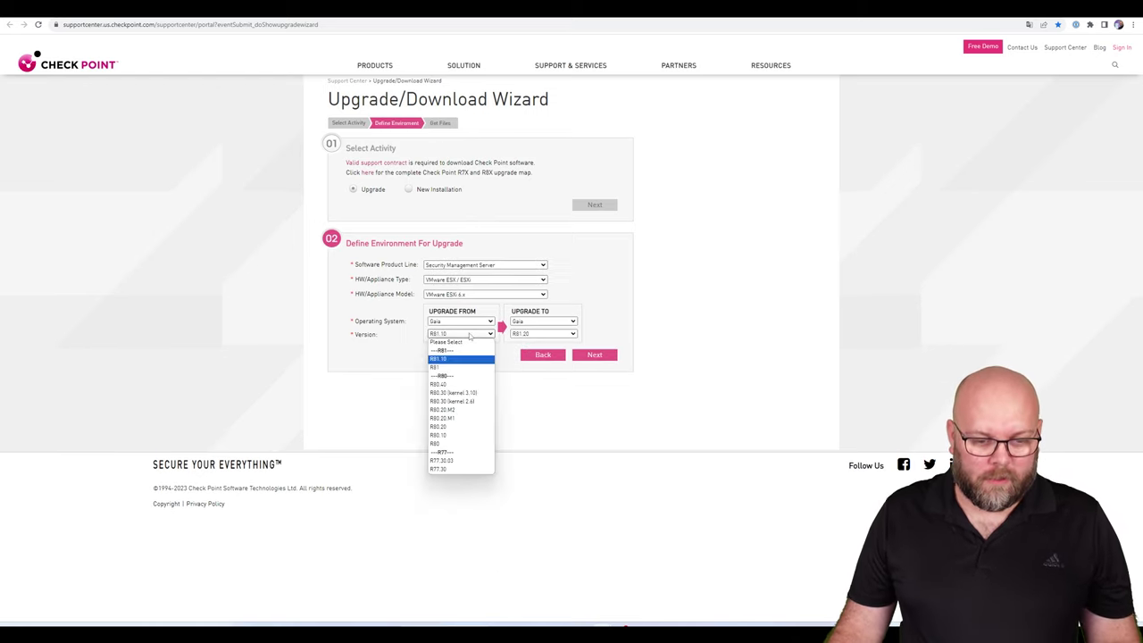
left_click(460, 468)
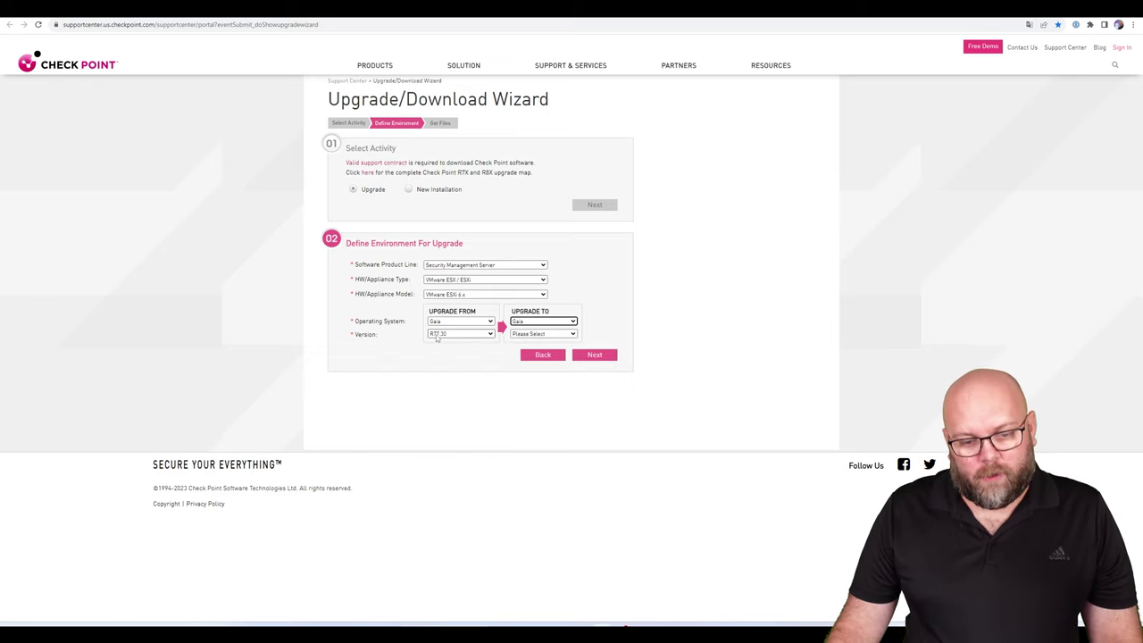
left_click(545, 335)
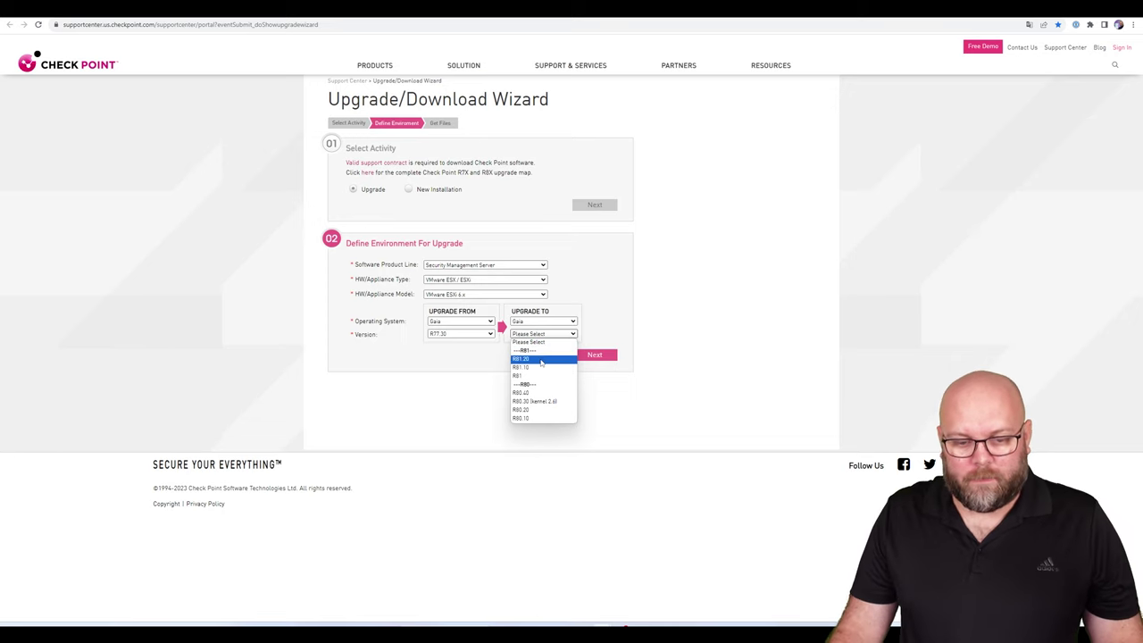
left_click(521, 359)
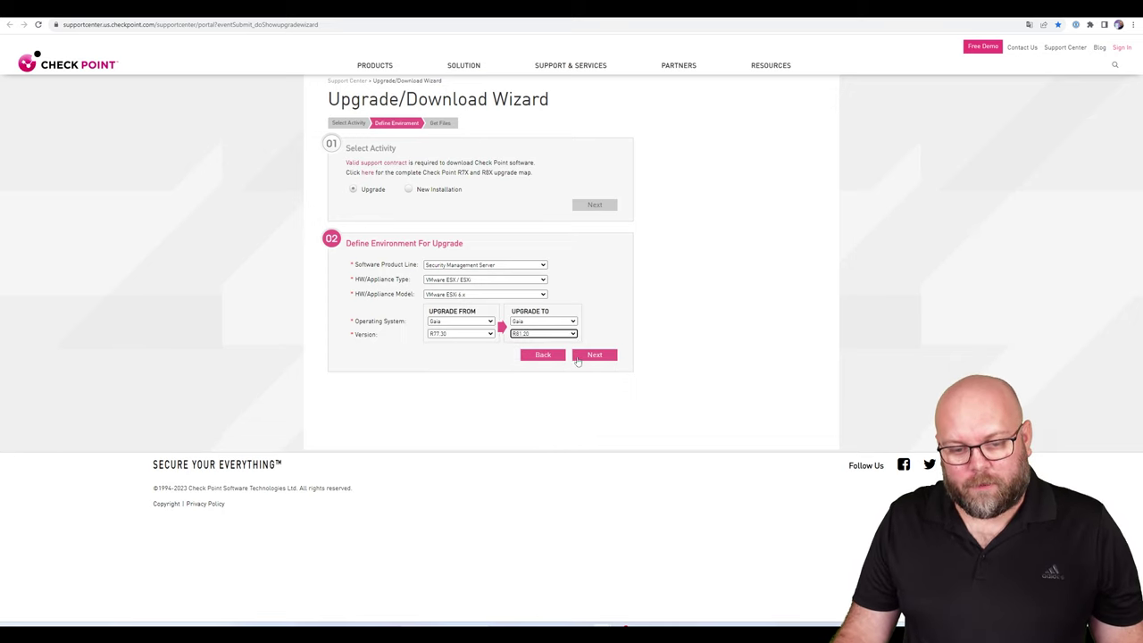
left_click(594, 355)
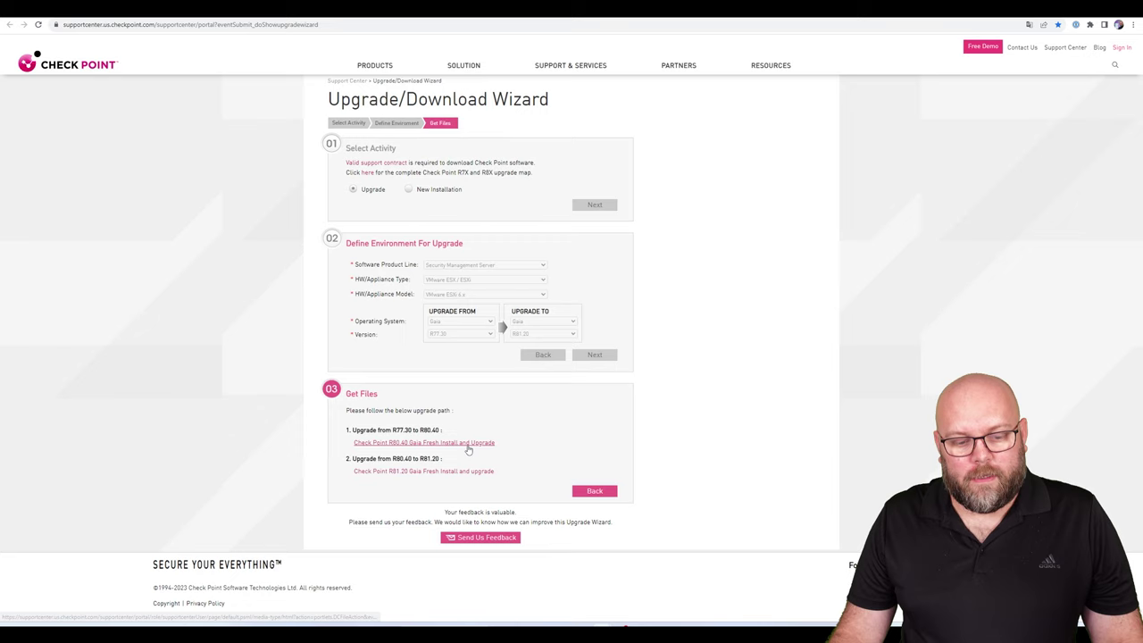